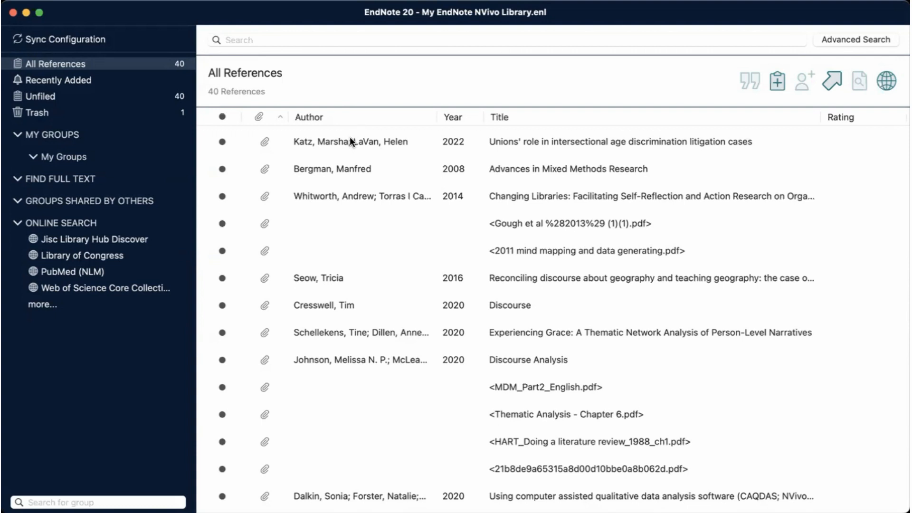
Select the first three references in the library, from "Unions' role in intersectional age discrimination litigation cases" through "Changing Libraries"
click(350, 142)
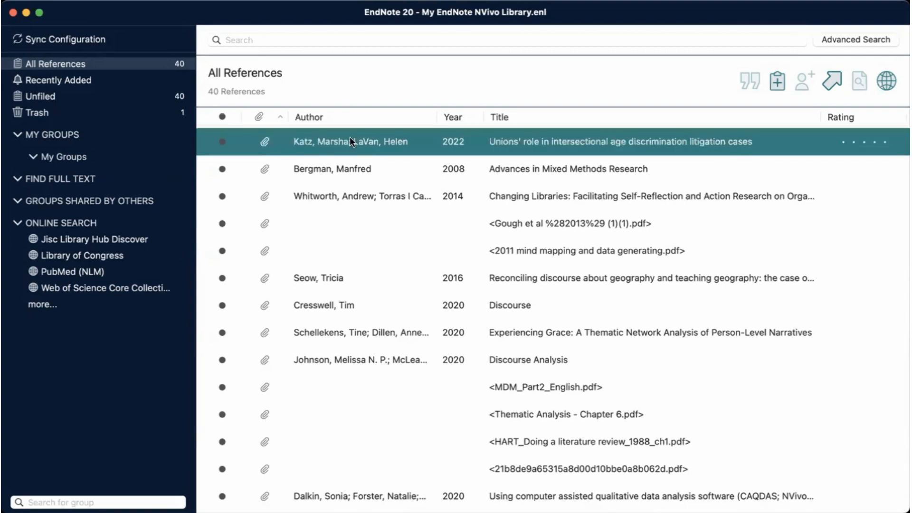
shift+click(341, 167)
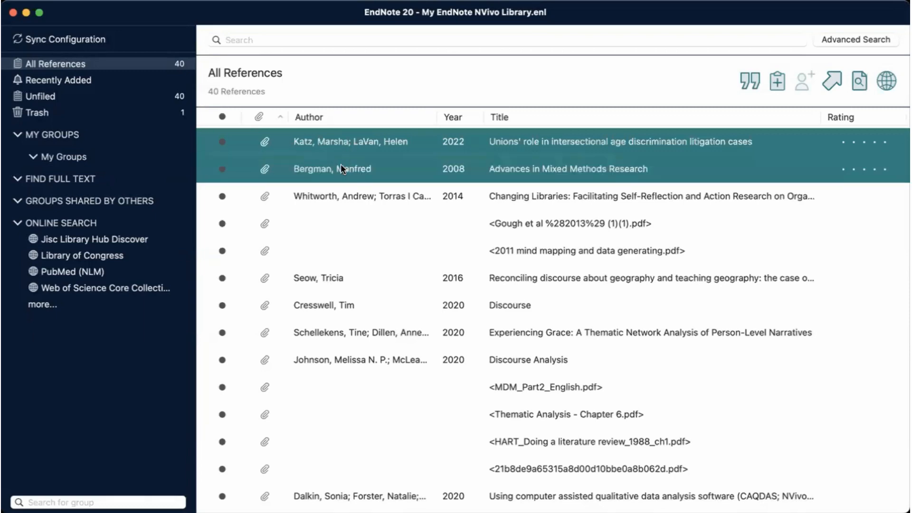
shift+click(342, 195)
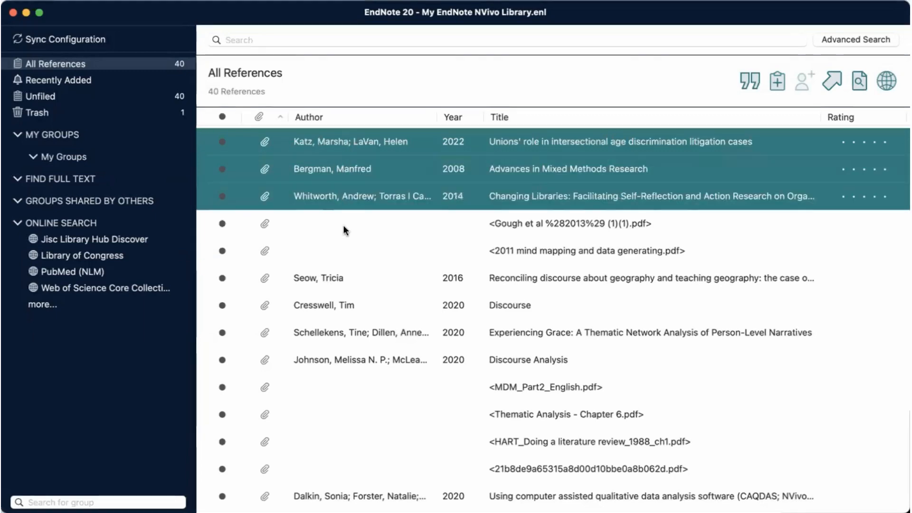
scroll(344, 230, down, 15)
scroll(343, 227, down, 4)
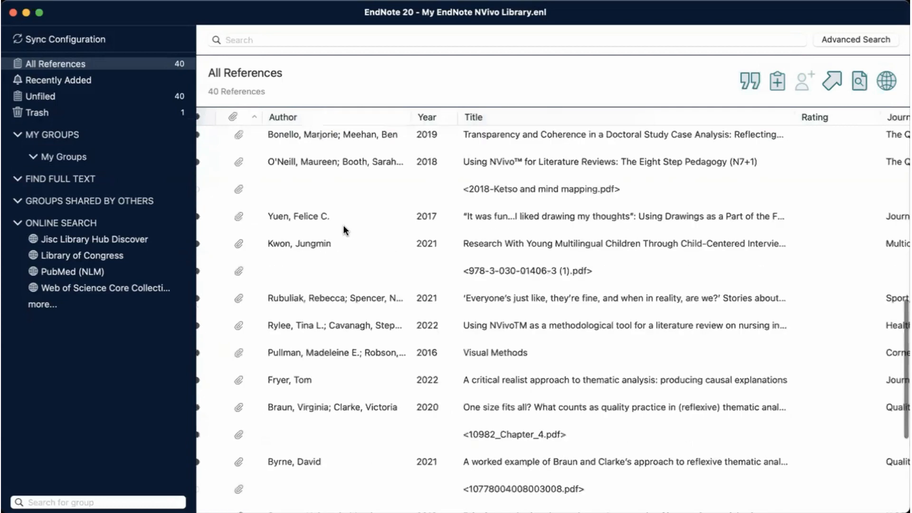
scroll(343, 228, down, 9)
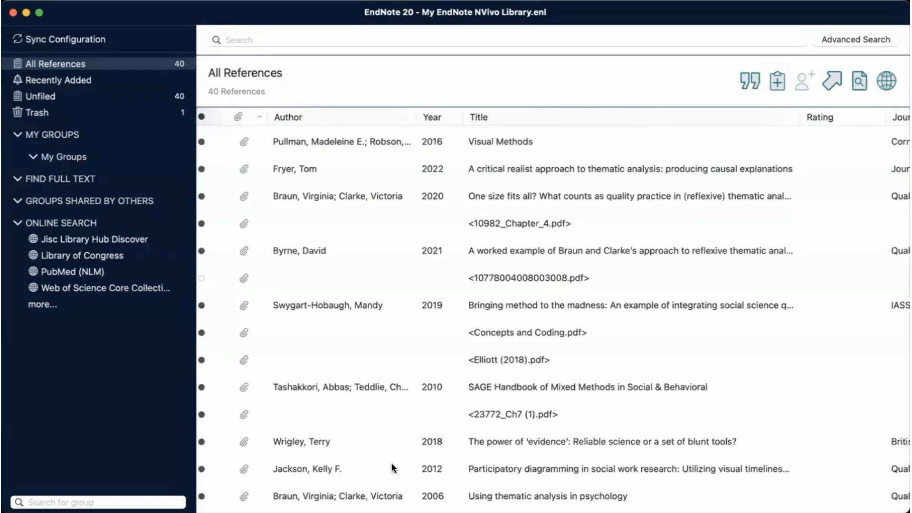
scroll(391, 464, up, 10)
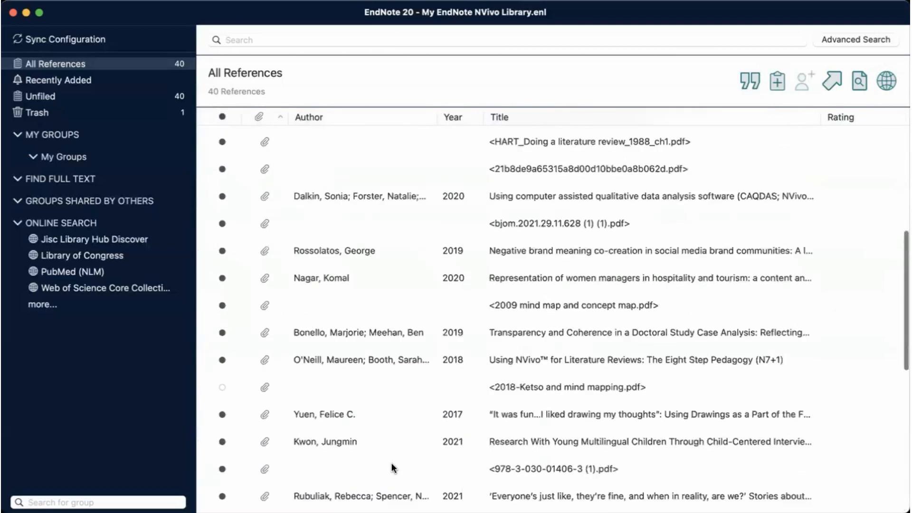
scroll(391, 464, up, 8)
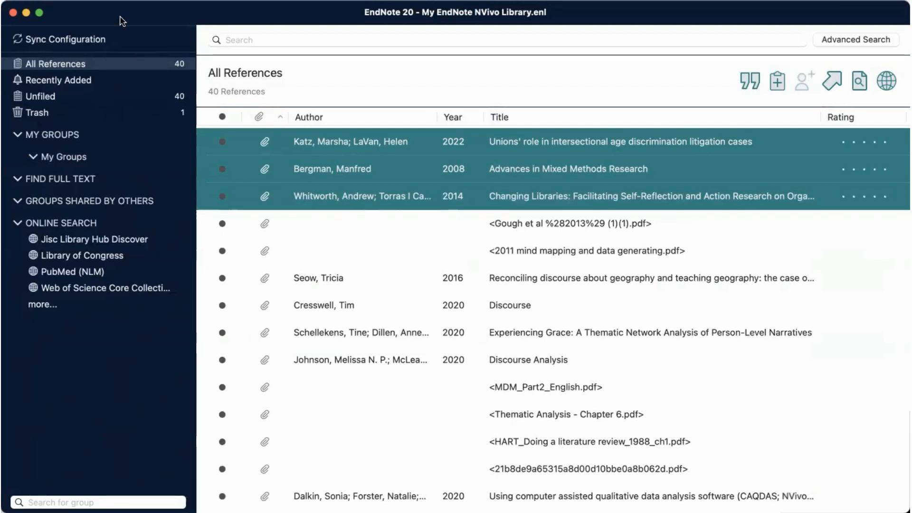
Start exporting the selected references and choose the Desktop folder as the save location
click(89, 0)
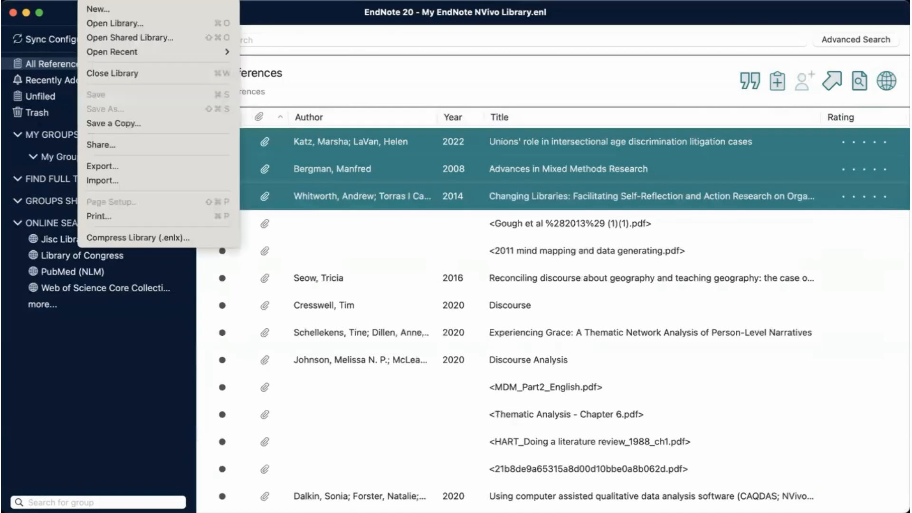
click(121, 169)
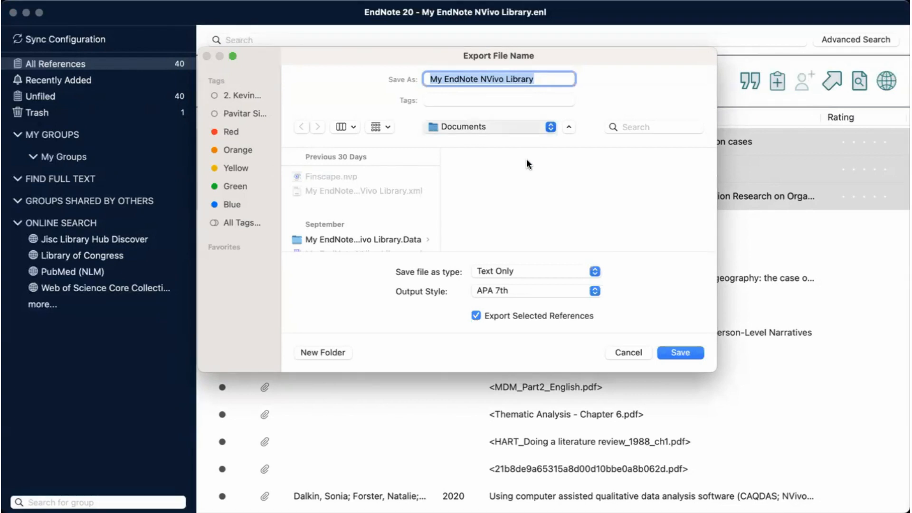
click(633, 127)
text(Desktop)
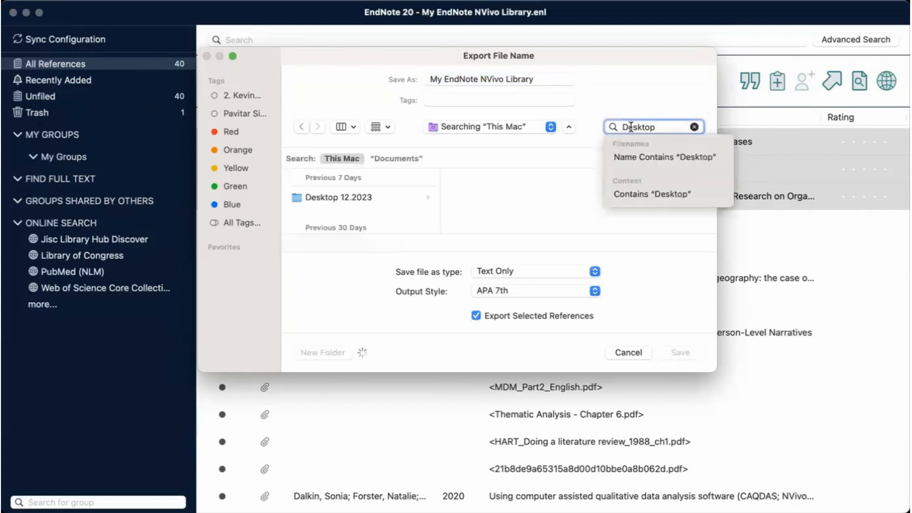
scroll(386, 221, down, 5)
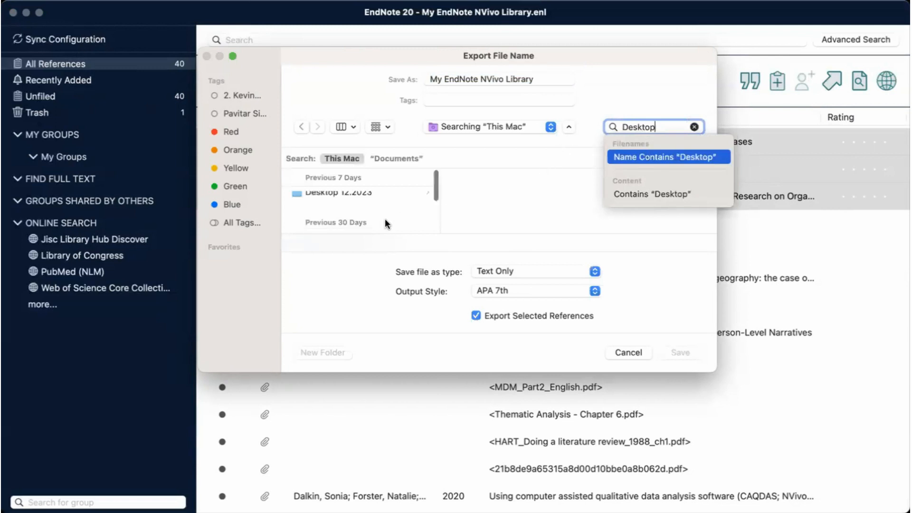
scroll(386, 221, up, 5)
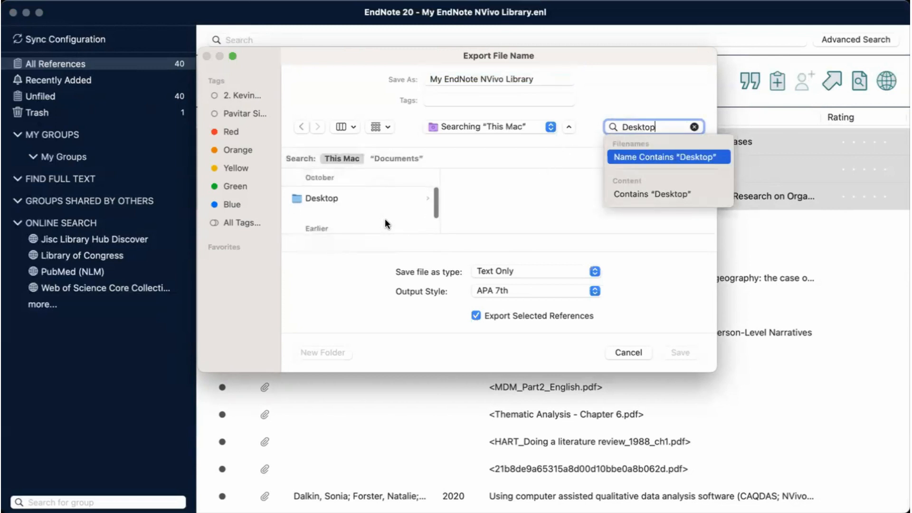
click(332, 193)
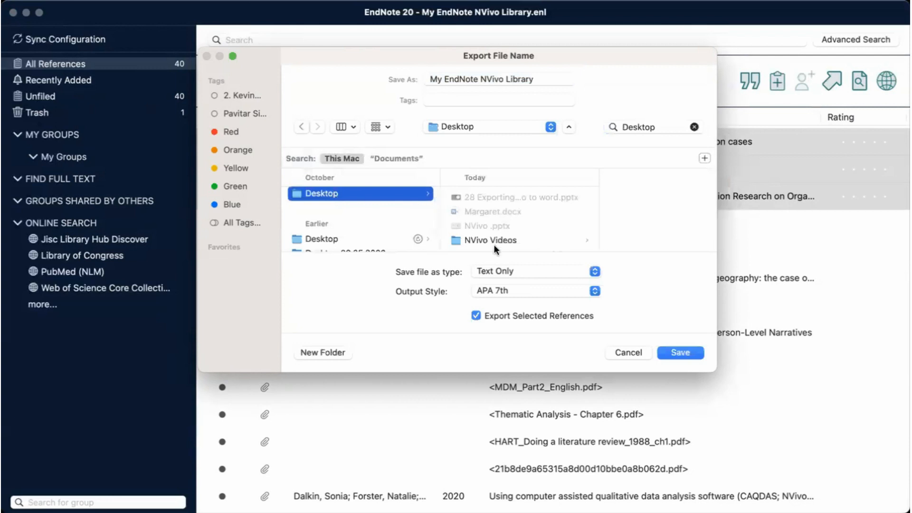
Set the export file type to XML, keep the APA 7th output style, and save the export
click(594, 271)
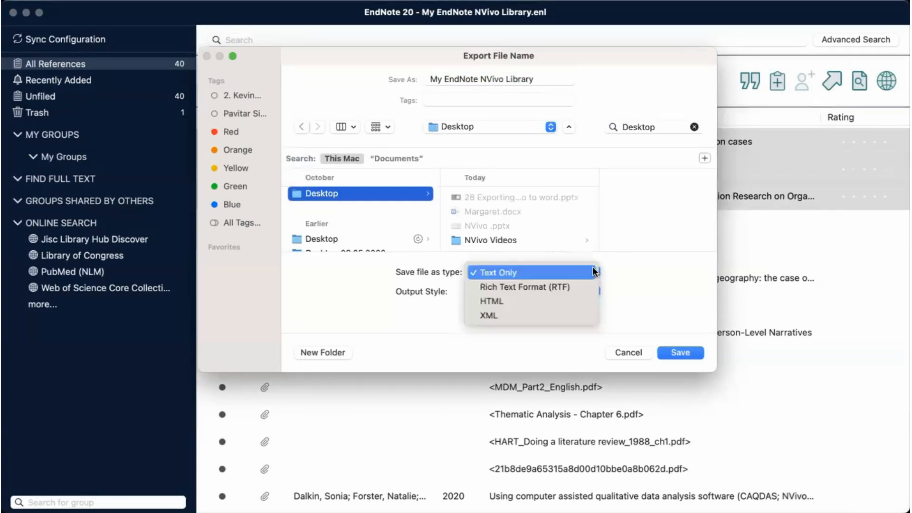
click(547, 315)
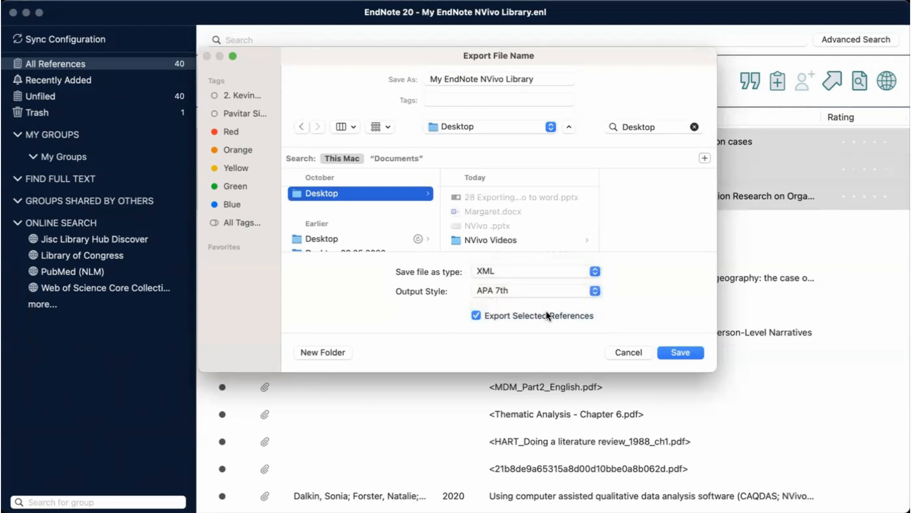
click(594, 290)
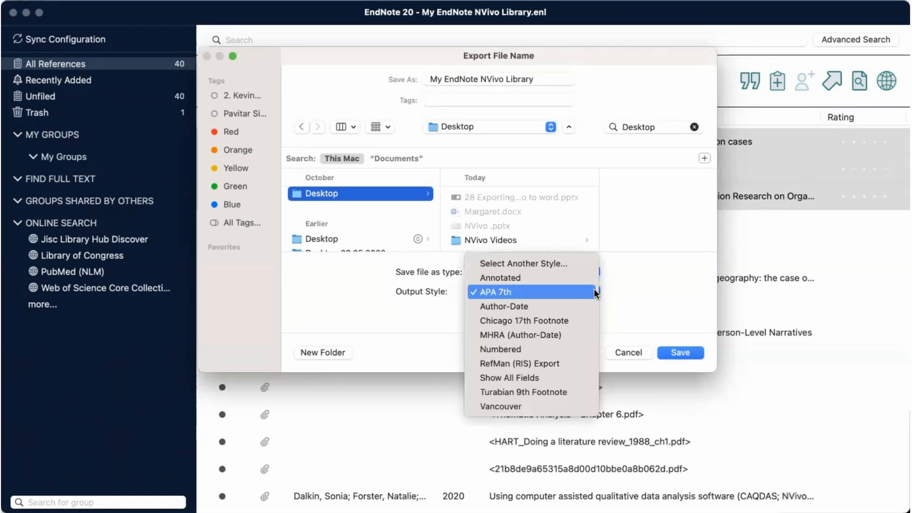
click(594, 290)
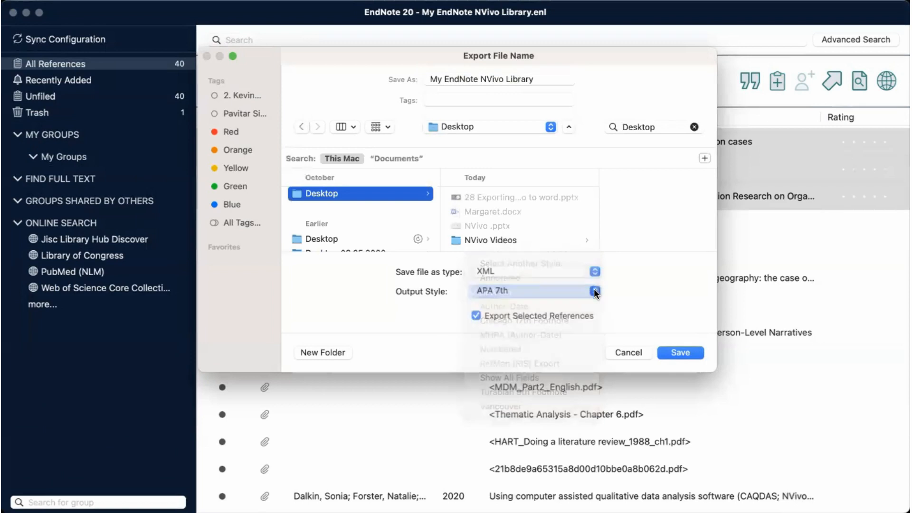
click(690, 352)
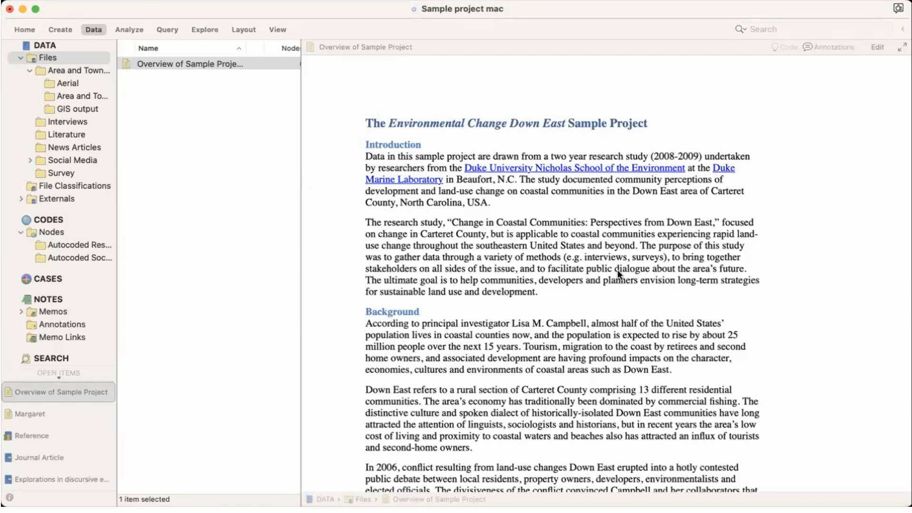
Switch to NVivo and start an EndNote bibliographic import, naming files by Author and Year with the single Reference classification
click(92, 30)
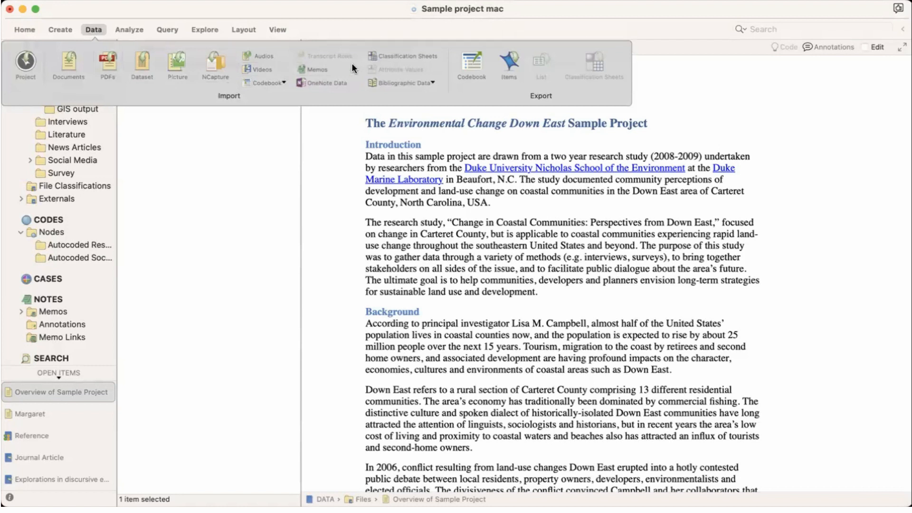
click(412, 85)
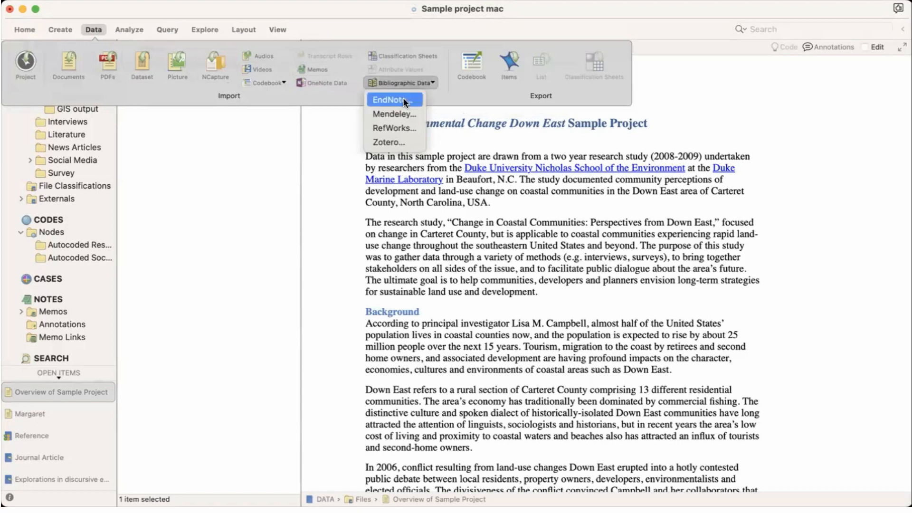
click(402, 99)
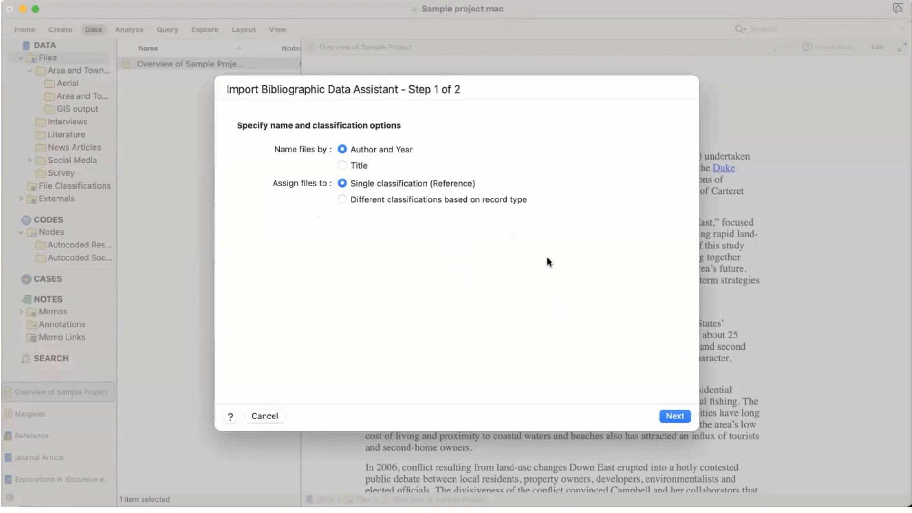
click(670, 415)
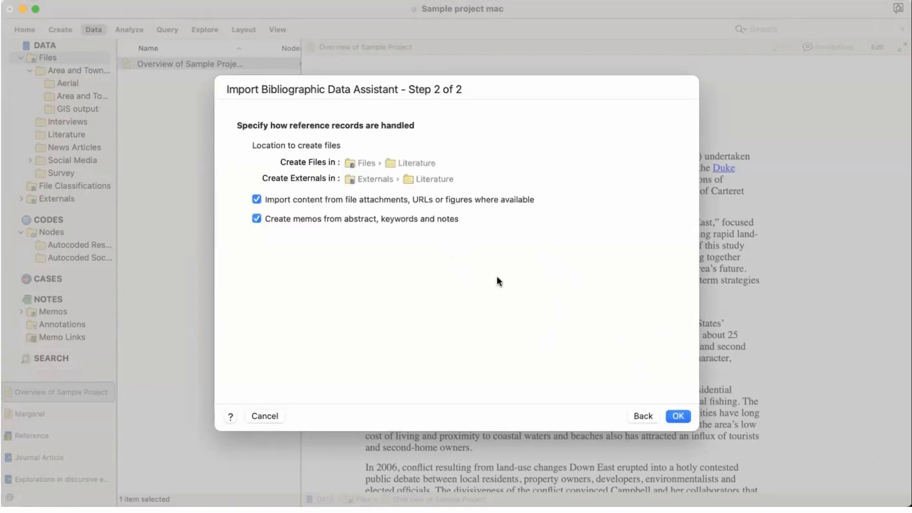
Create the imported files in the Literature folder and externals in the main Externals folder, and complete the import
click(364, 162)
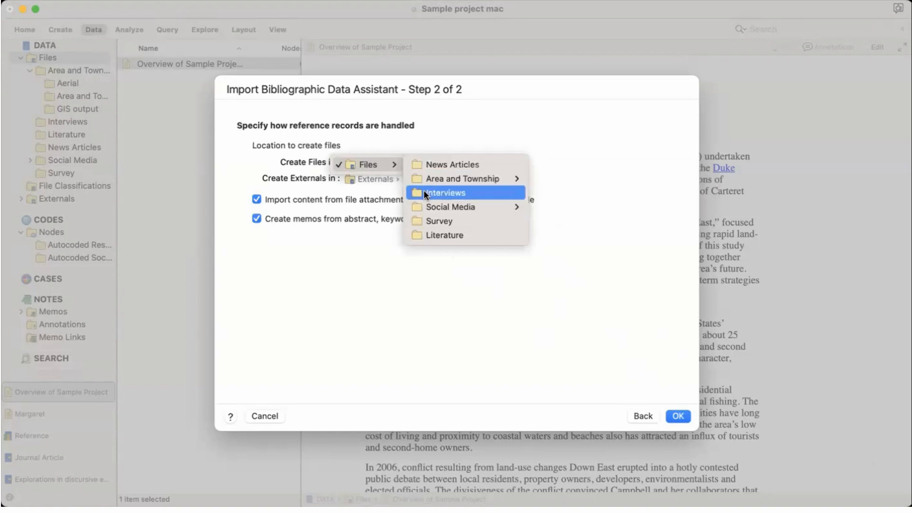
click(432, 235)
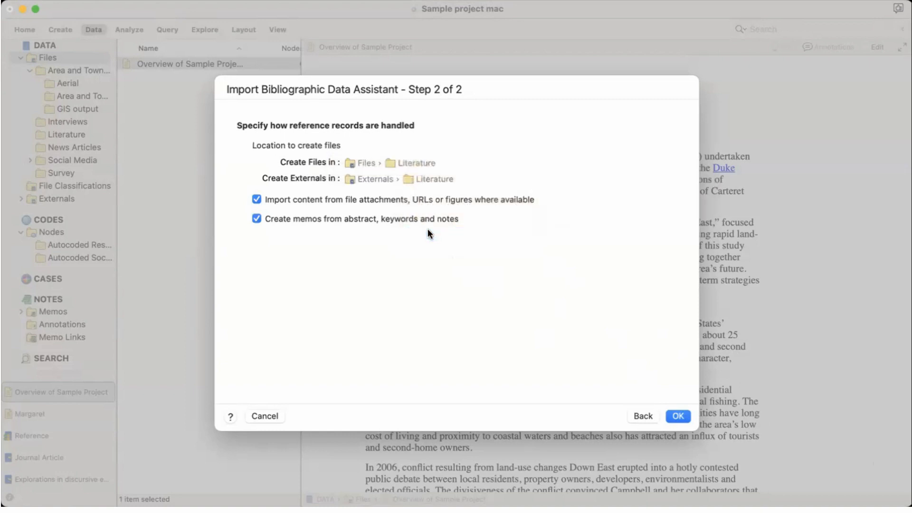
click(389, 178)
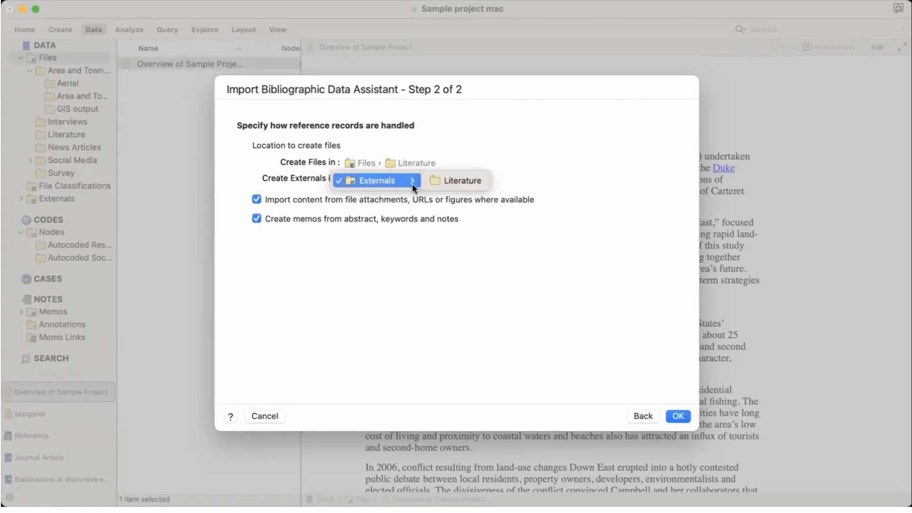
click(411, 182)
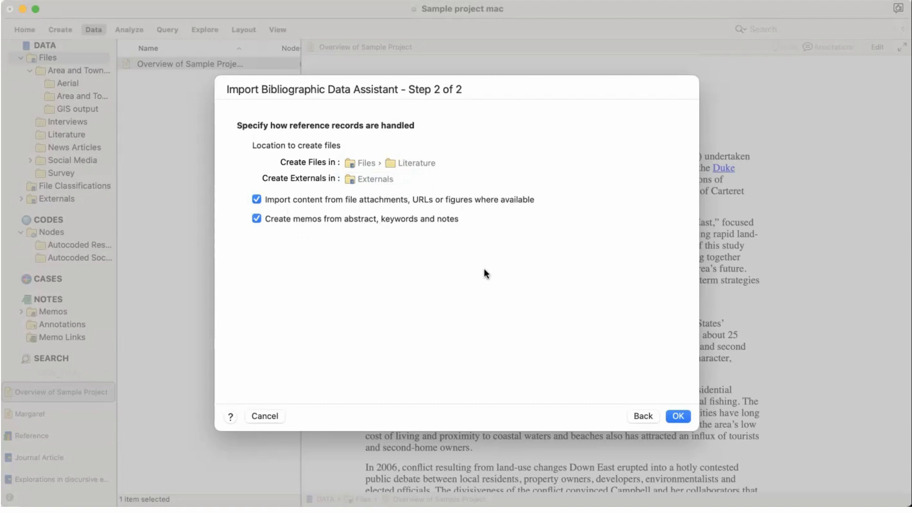
click(677, 416)
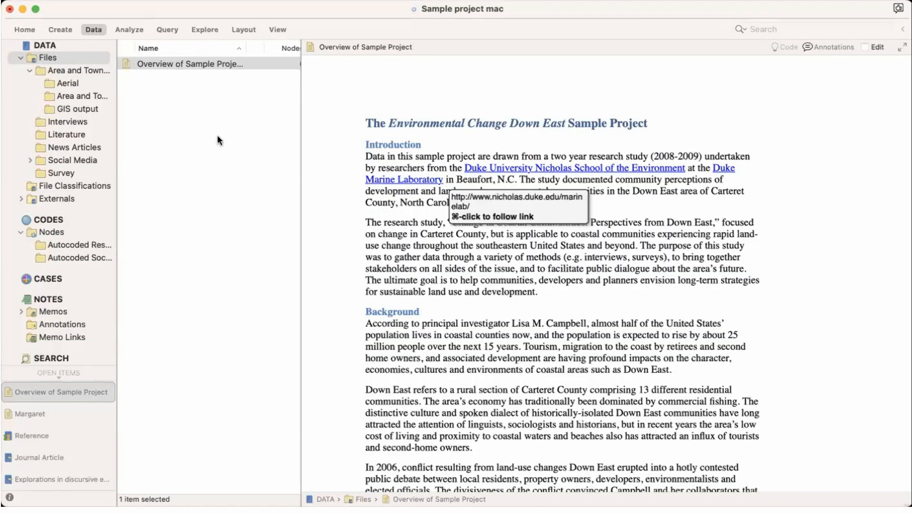
Open the Literature folder under Files and select the three imported reference PDFs
click(20, 57)
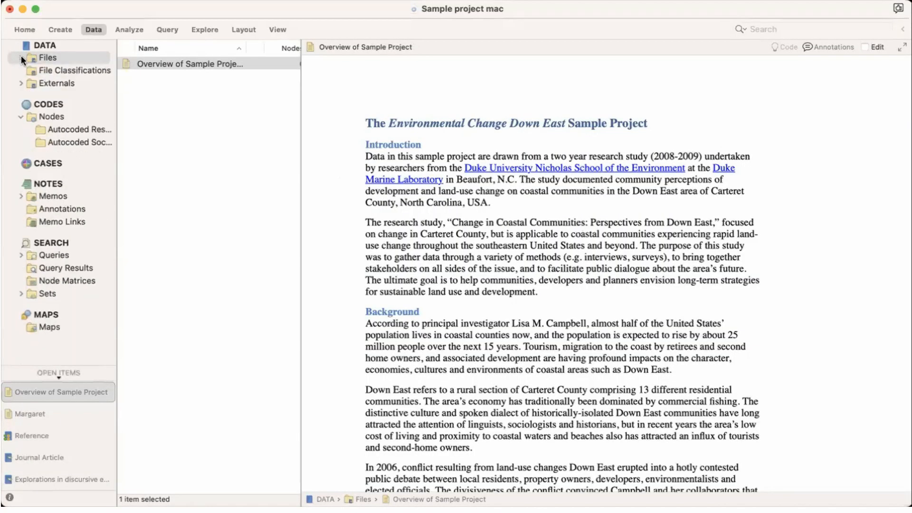
click(21, 56)
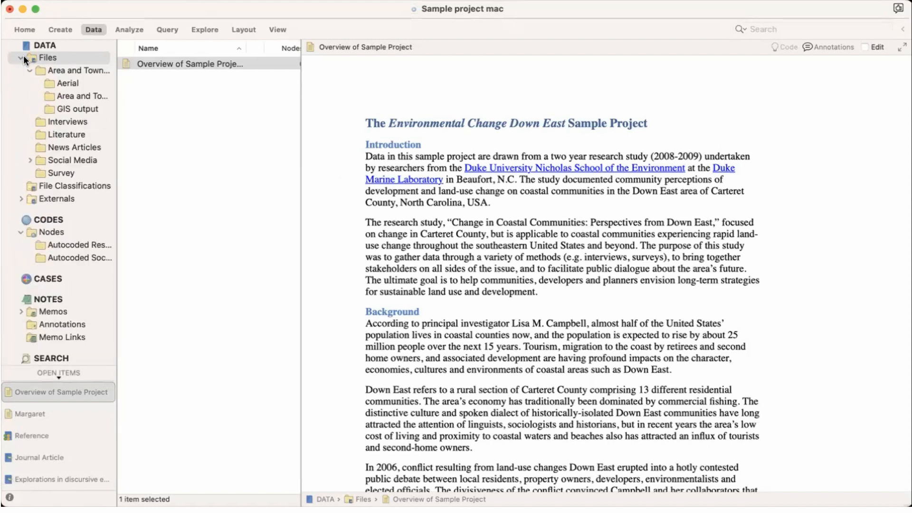
click(52, 132)
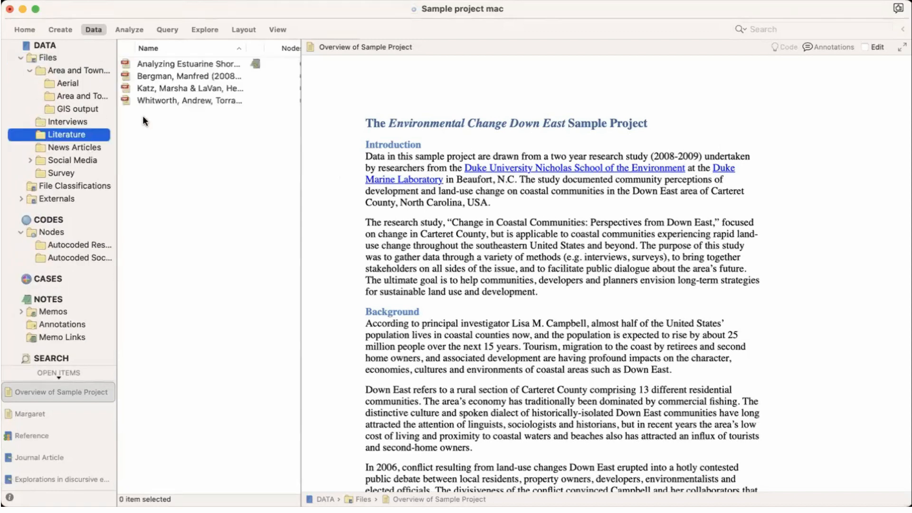
drag(167, 118, 164, 72)
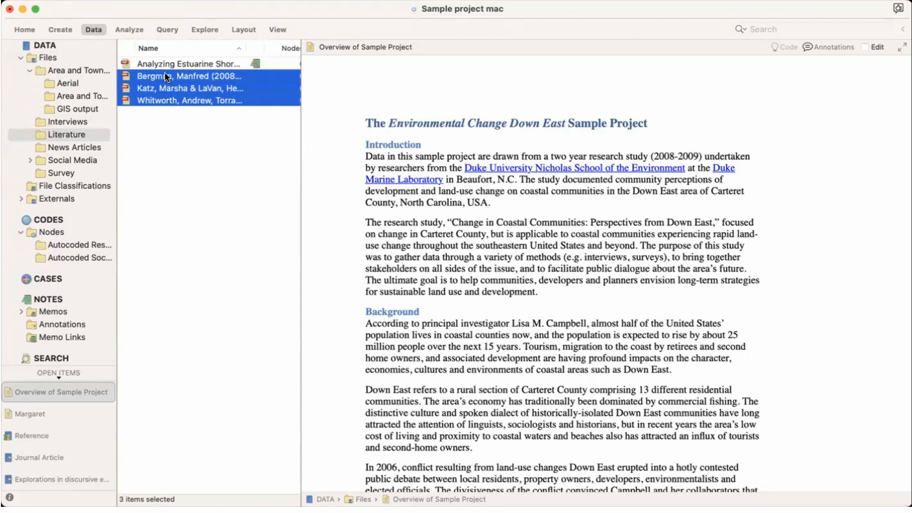